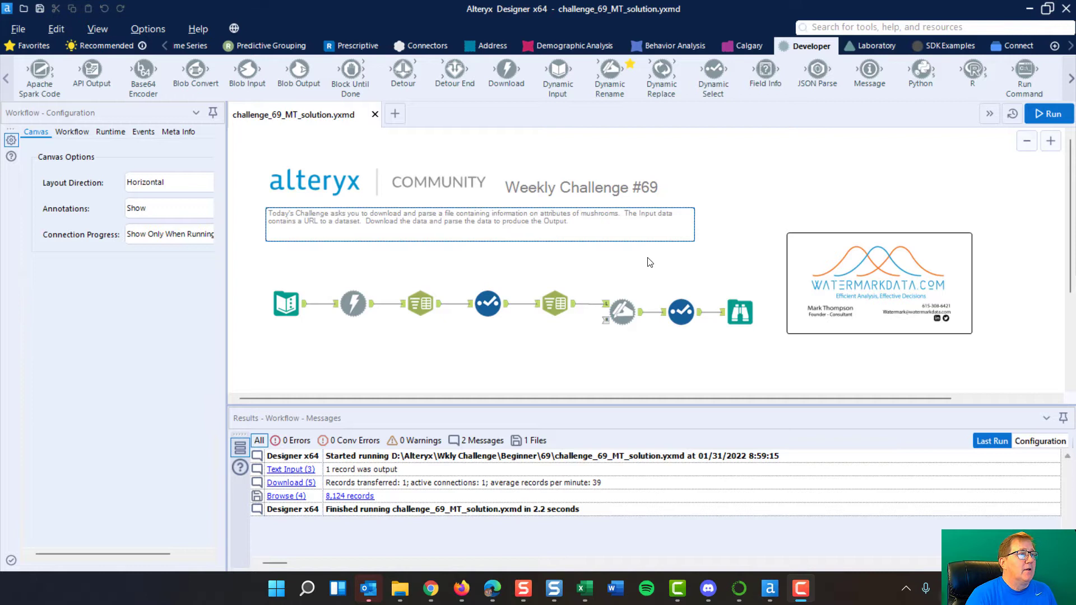
# - Show the Text Input tool's settings and widen the panel to read the full mushroom.csv URL
pyautogui.click(285, 302)
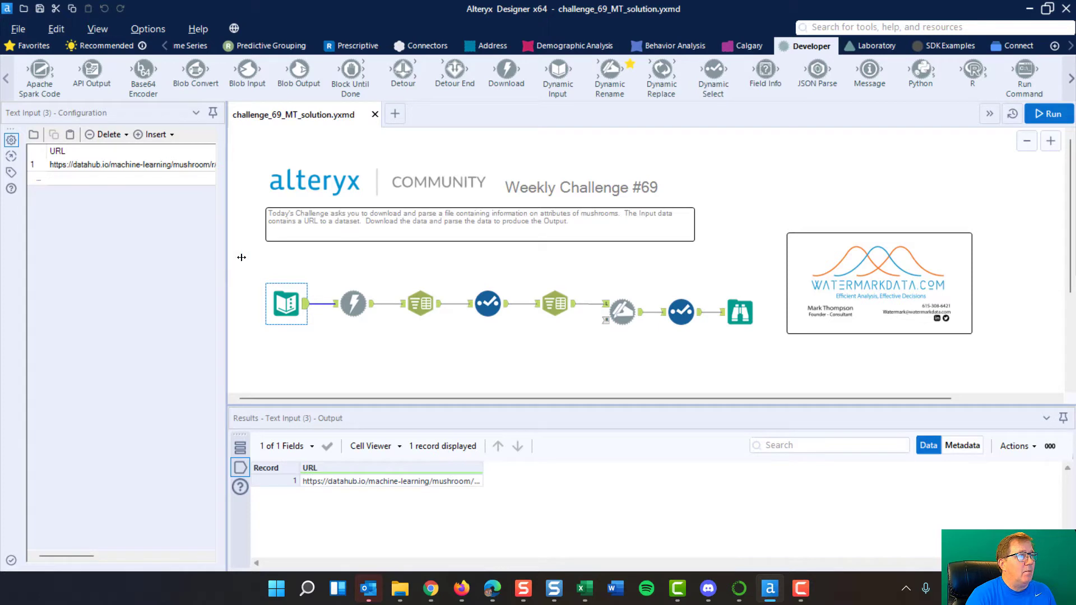
pyautogui.moveTo(241, 258); pyautogui.dragTo(371, 257)
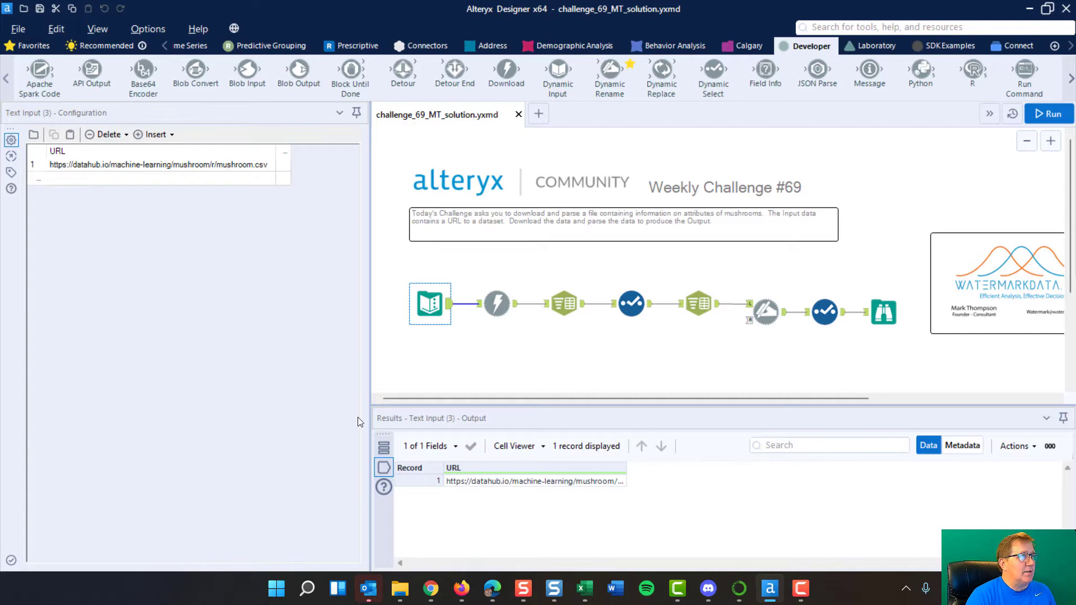
pyautogui.click(492, 590)
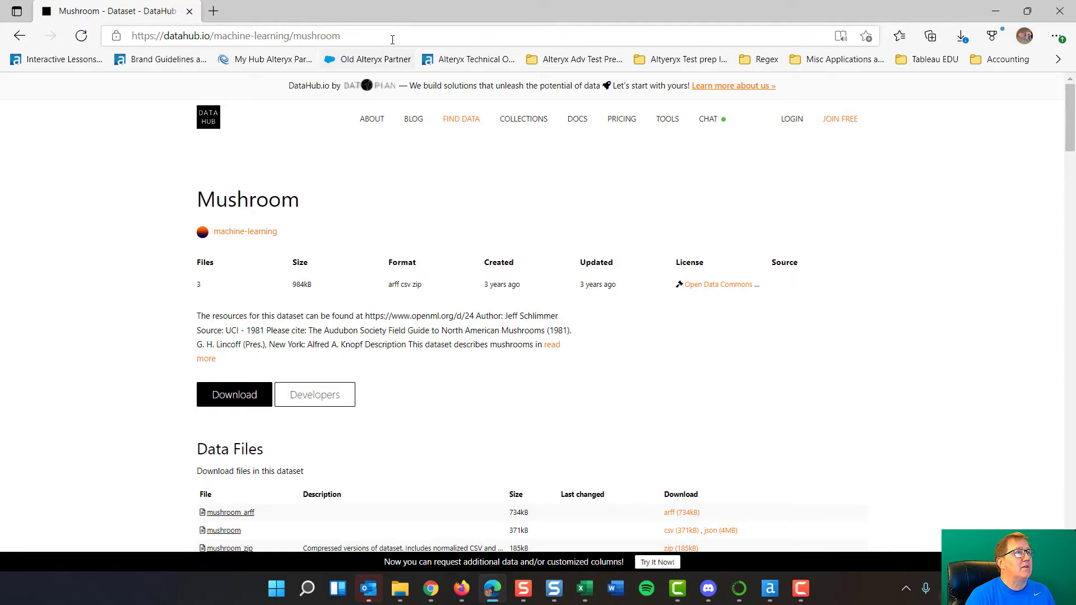
pyautogui.scroll(-15, 514, 234)
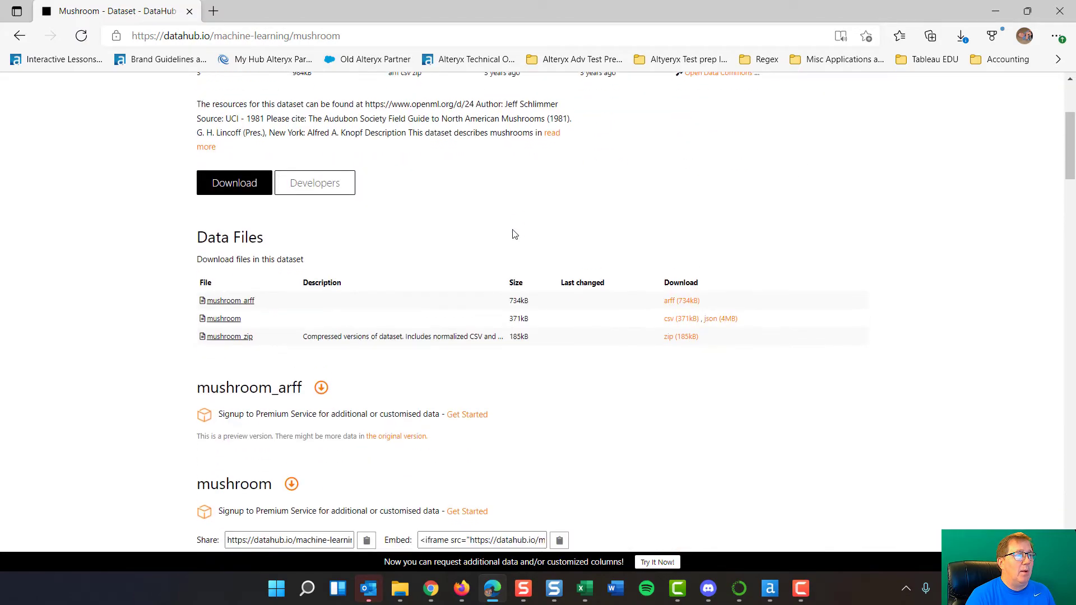
pyautogui.scroll(-7, 514, 235)
pyautogui.scroll(20, 514, 235)
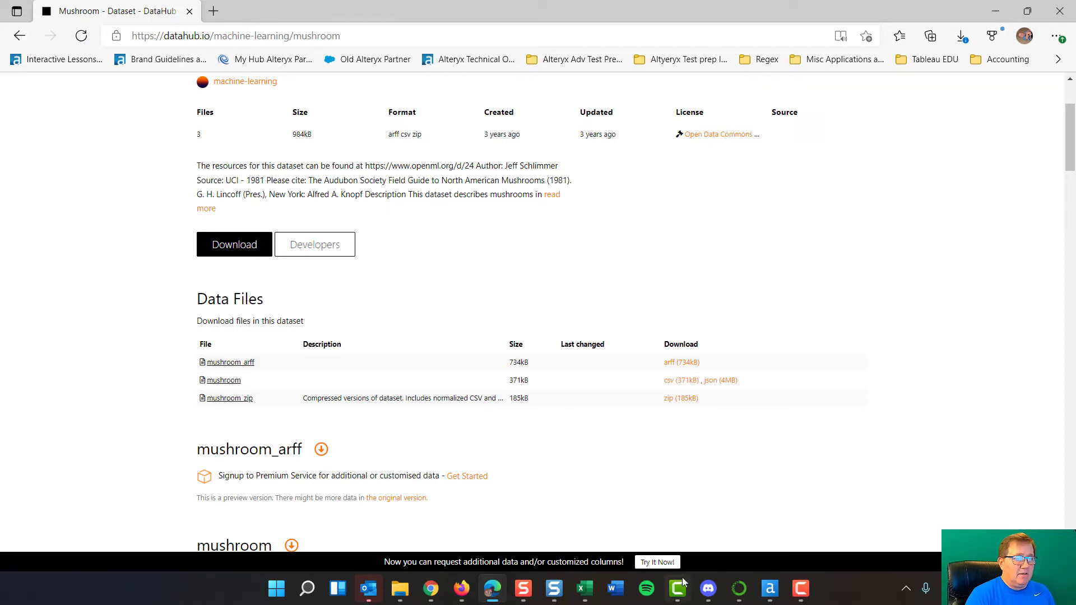
pyautogui.click(770, 588)
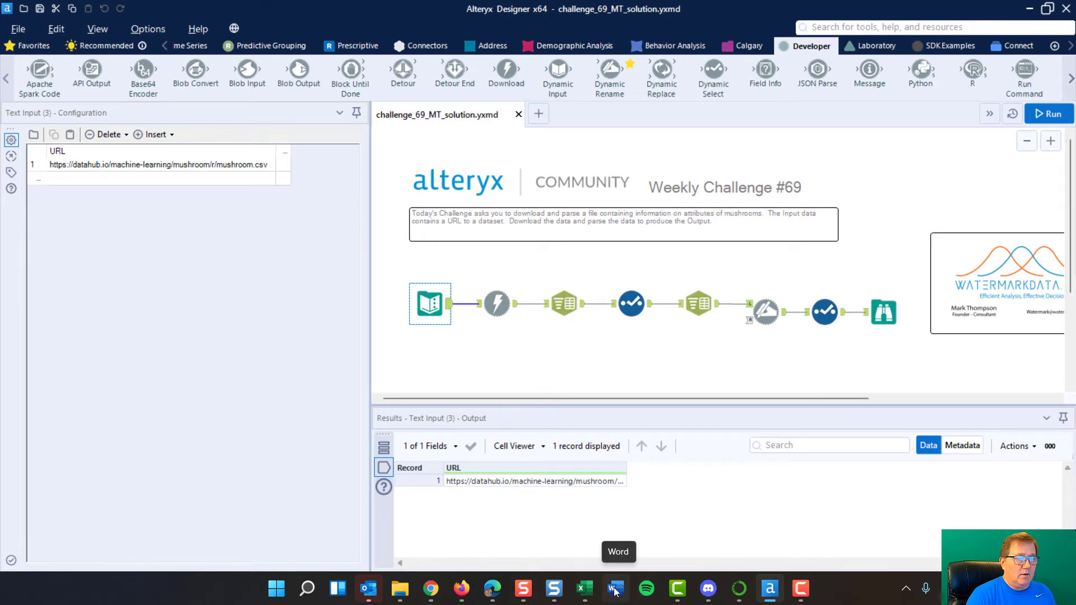
pyautogui.click(495, 589)
pyautogui.scroll(-10, 514, 413)
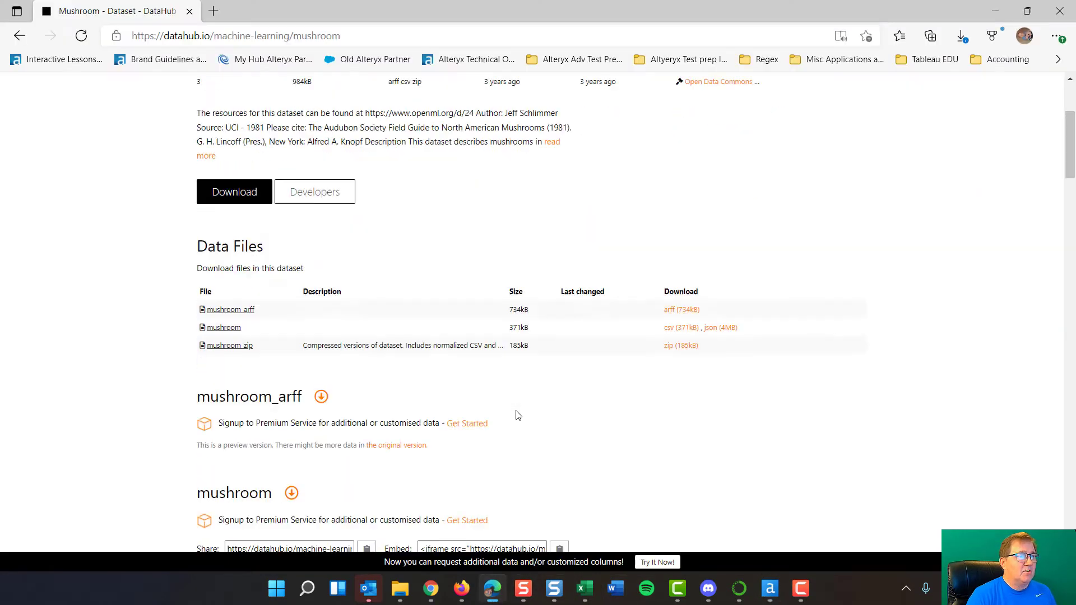
pyautogui.scroll(4, 514, 413)
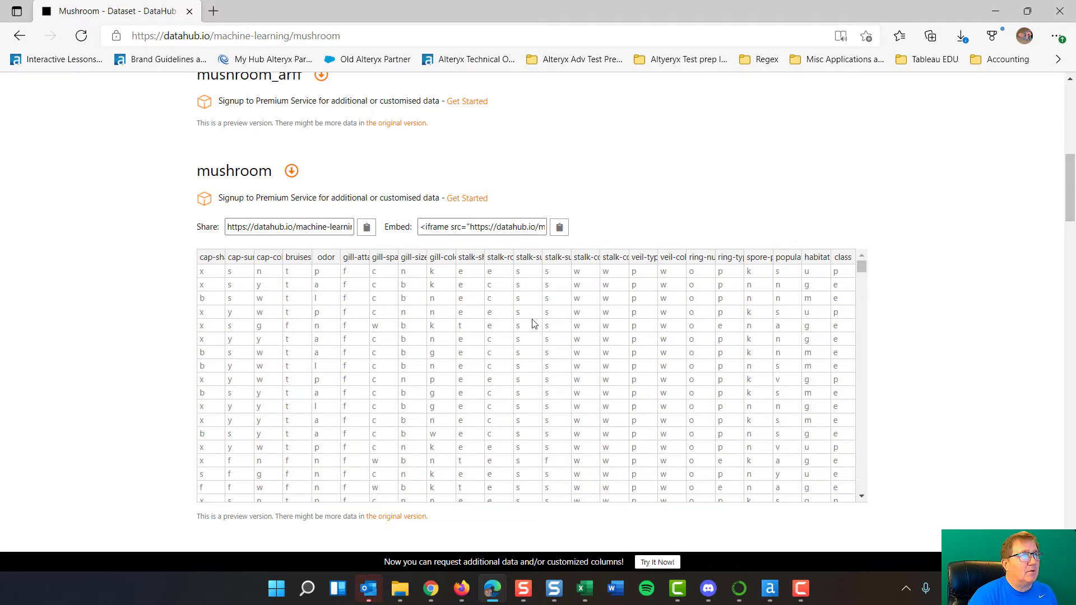
pyautogui.scroll(5, 532, 323)
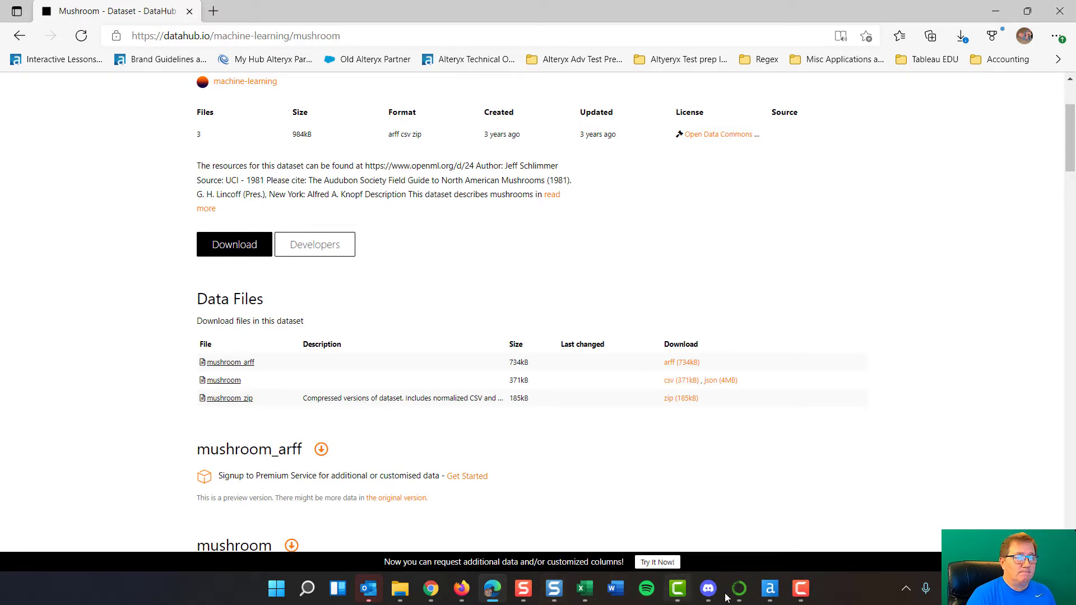
pyautogui.click(770, 588)
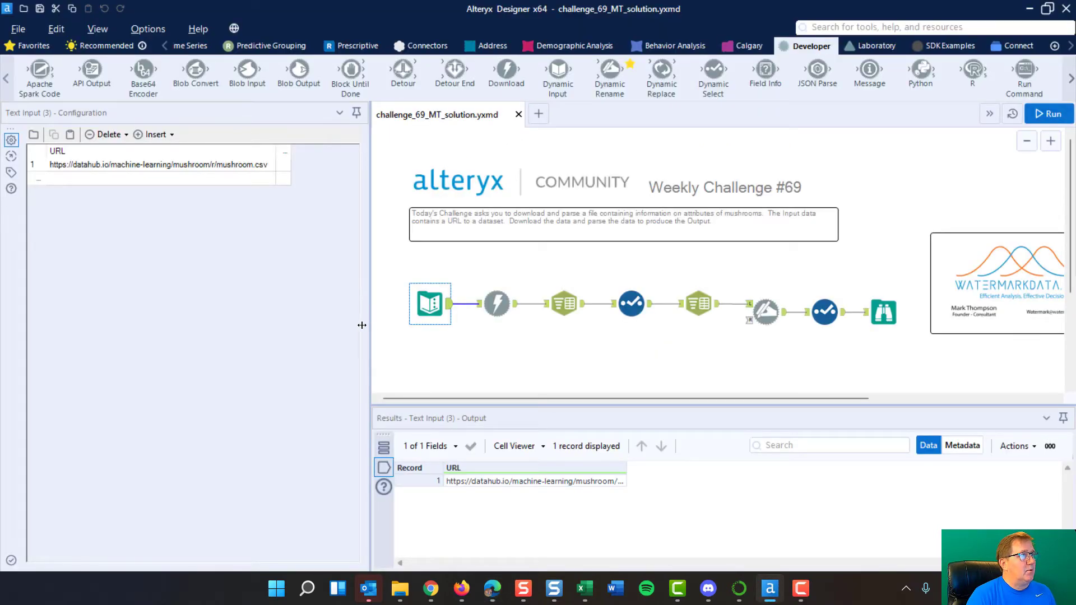
# - Select the Download tool and widen its configuration panel to fit the options
pyautogui.moveTo(223, 284); pyautogui.dragTo(205, 283)
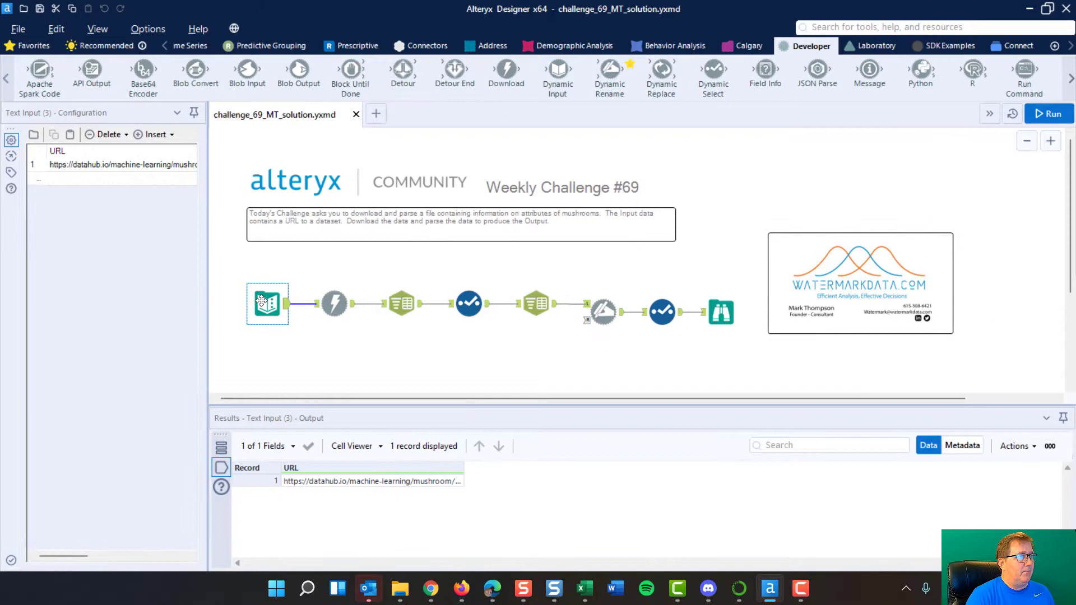
pyautogui.keyDown('ctrl'); pyautogui.click(335, 303); pyautogui.keyUp('ctrl')
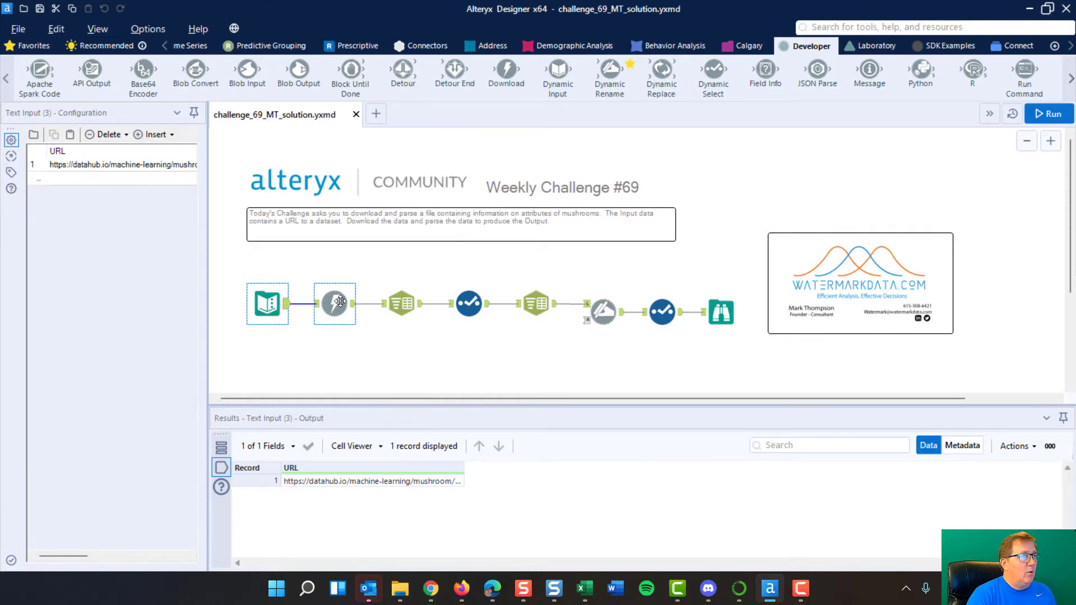
pyautogui.click(336, 304)
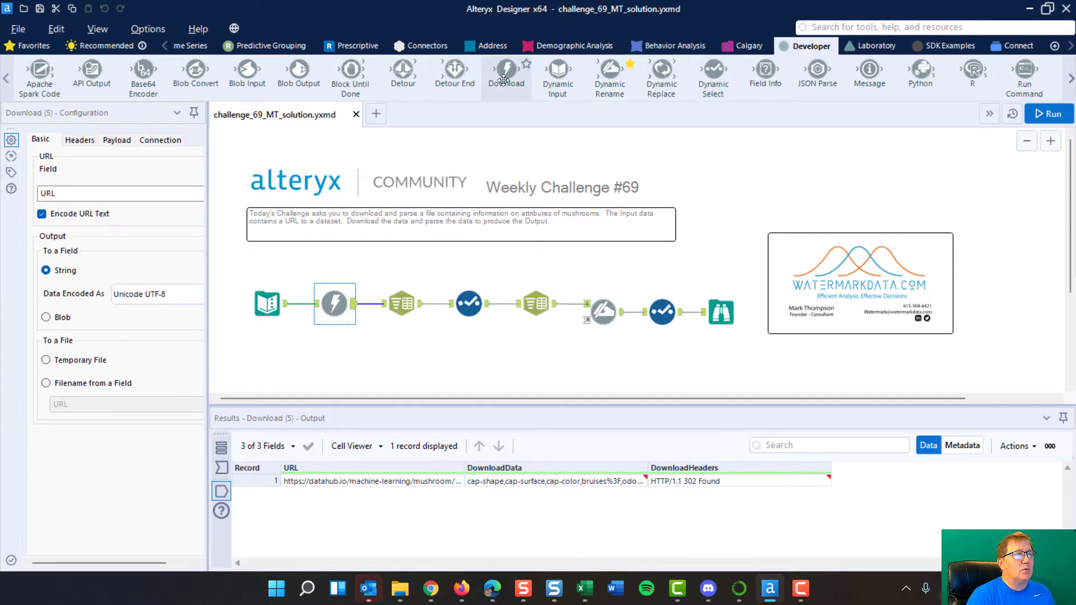
pyautogui.click(207, 343)
pyautogui.moveTo(207, 341); pyautogui.dragTo(276, 342)
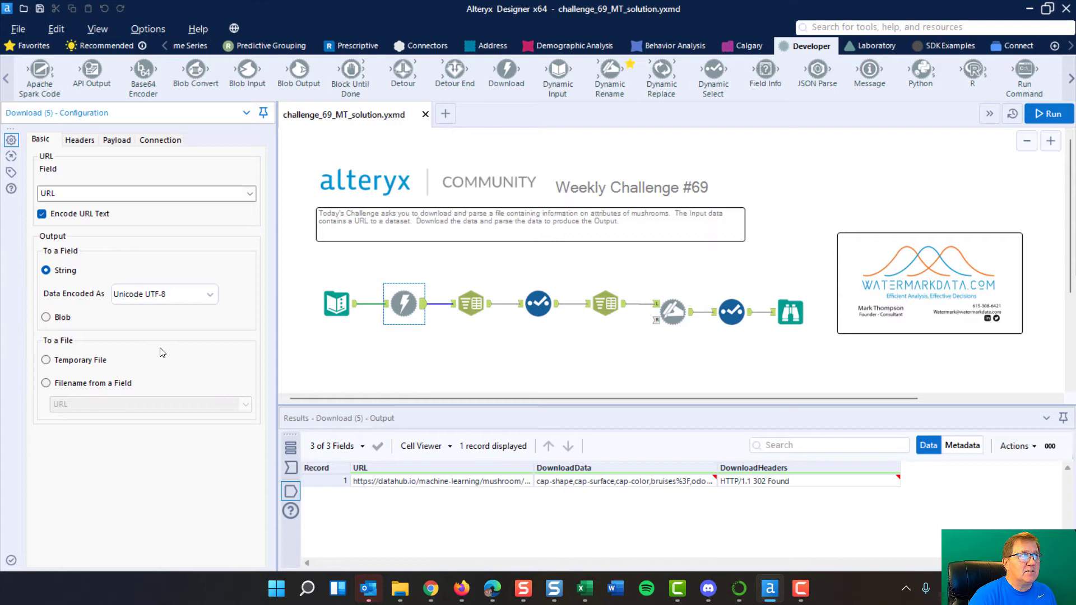
# - Review the Download tool's Headers, Payload and Connection settings, then compare Text Input and Download outputs
pyautogui.click(82, 141)
pyautogui.click(117, 140)
pyautogui.click(160, 140)
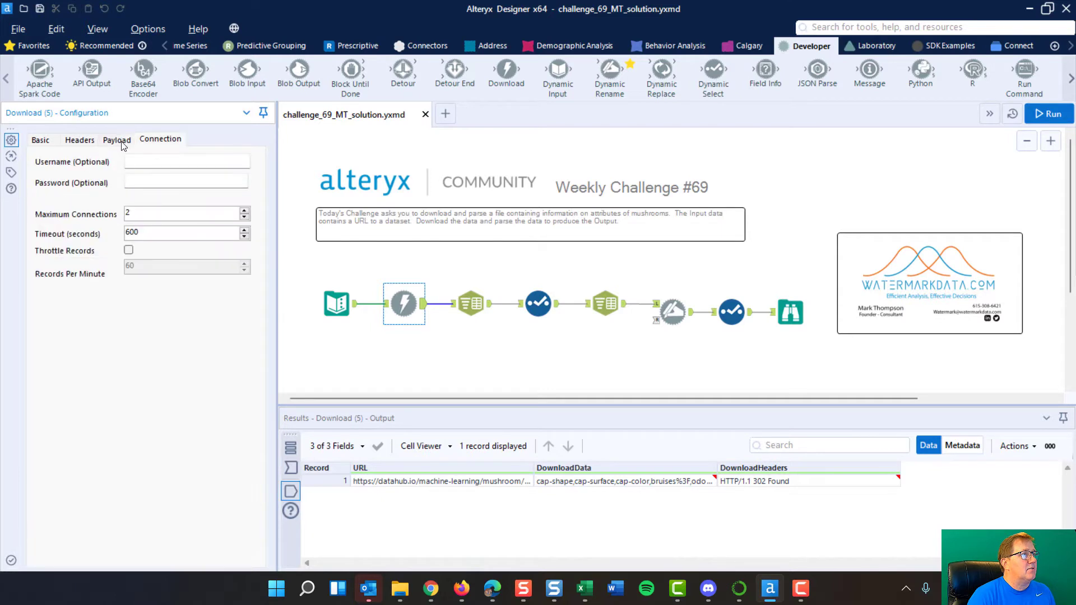
pyautogui.click(50, 141)
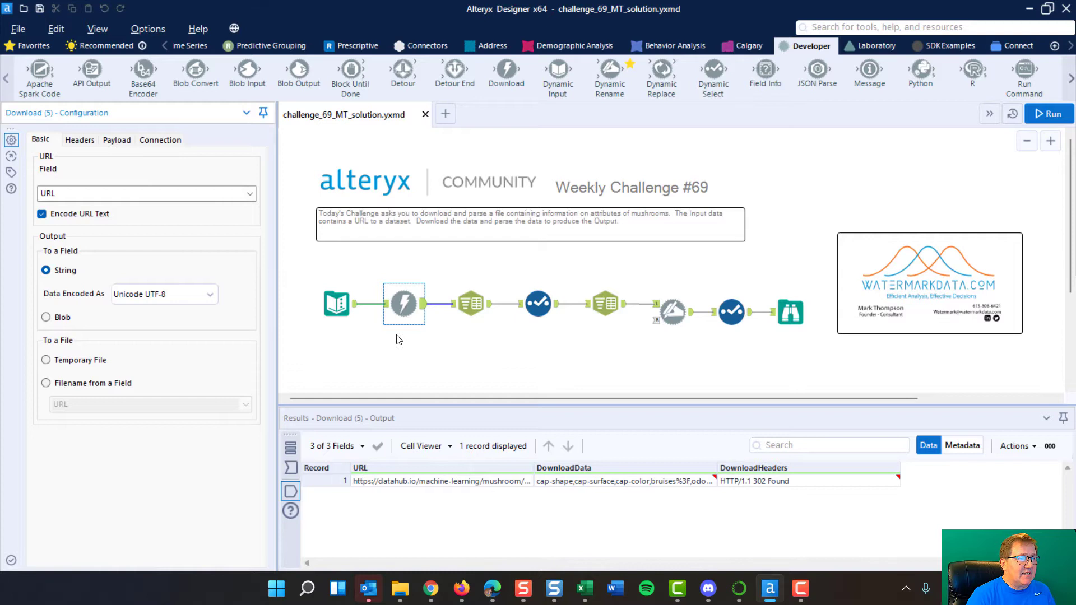
pyautogui.click(356, 306)
pyautogui.click(403, 304)
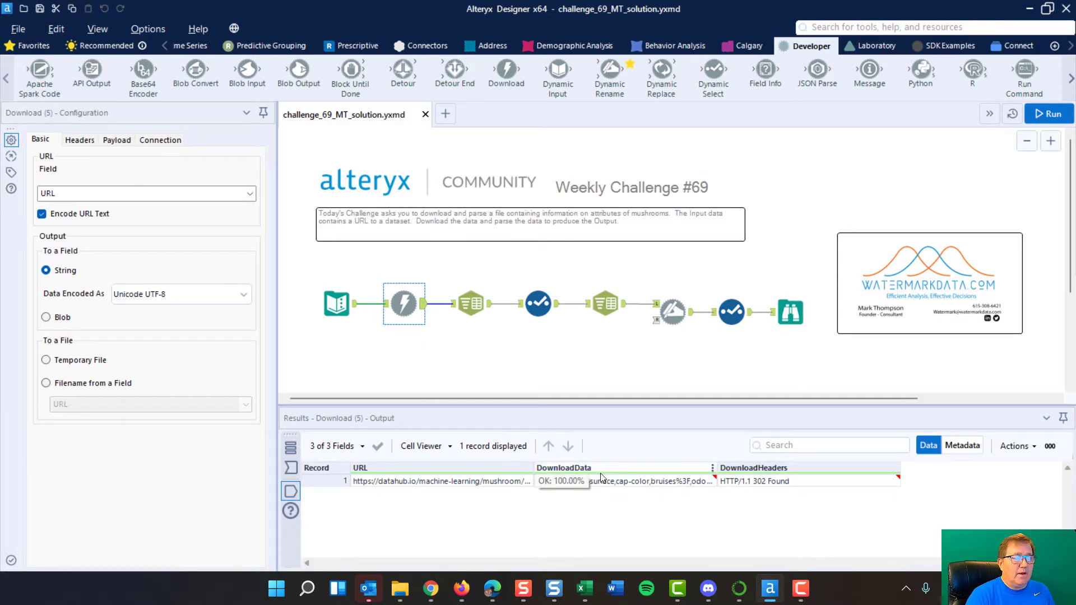
# - Select the Text To Columns tool and bring the Parse tool category into view
pyautogui.click(470, 298)
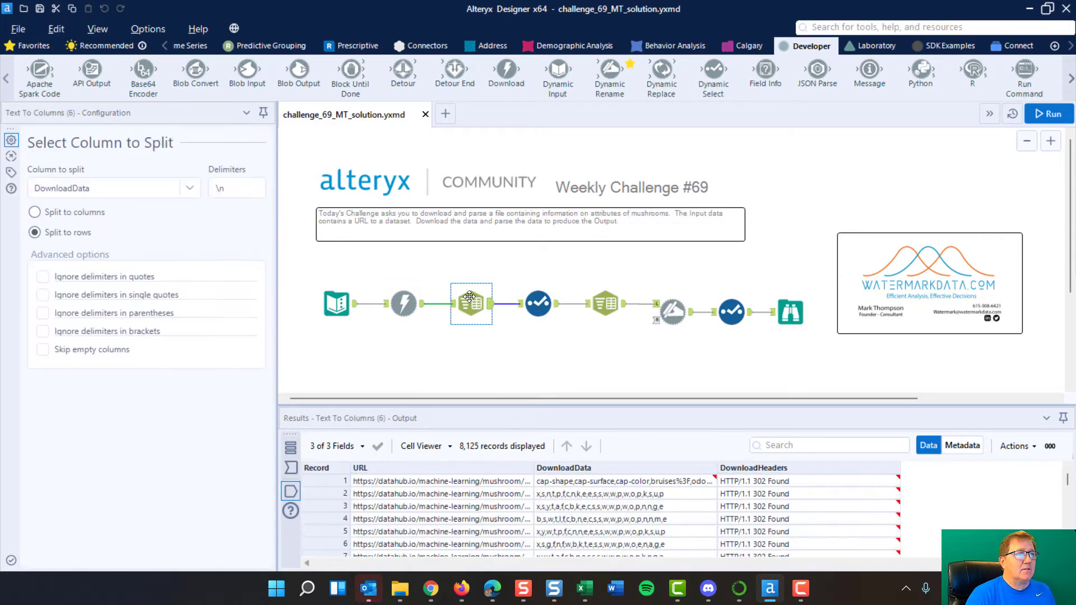
pyautogui.click(166, 48)
pyautogui.click(165, 48)
pyautogui.click(165, 49)
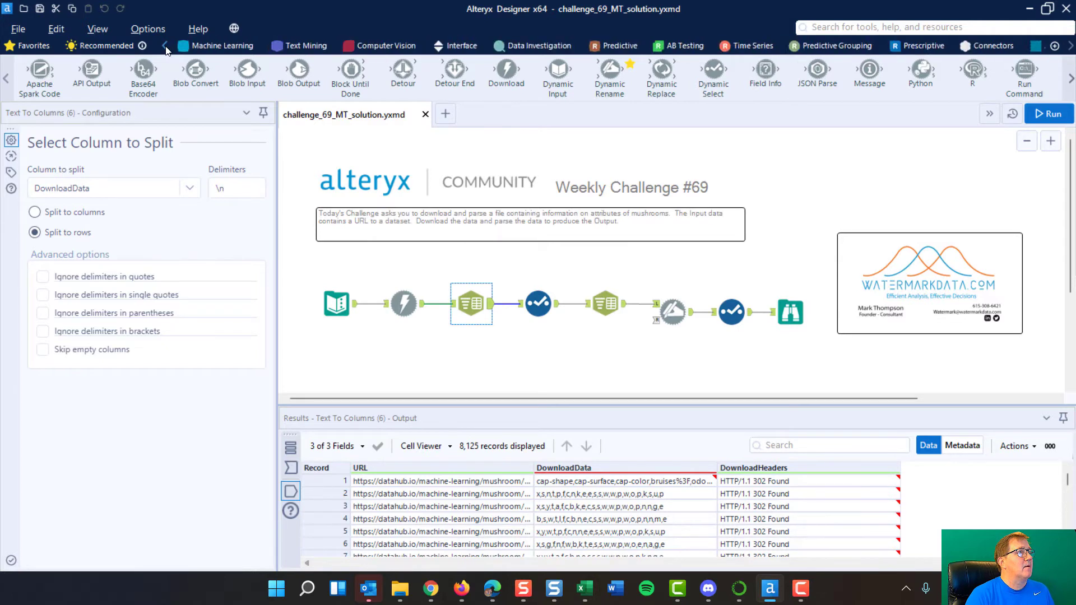
pyautogui.click(166, 48)
pyautogui.click(166, 48)
pyautogui.click(166, 48)
pyautogui.click(166, 48)
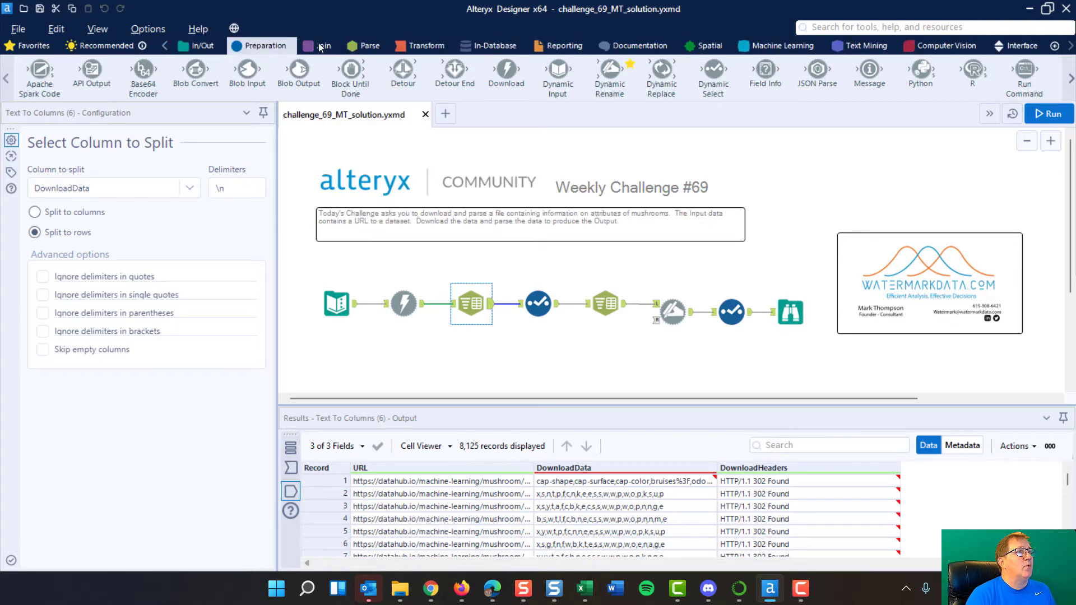
pyautogui.click(367, 45)
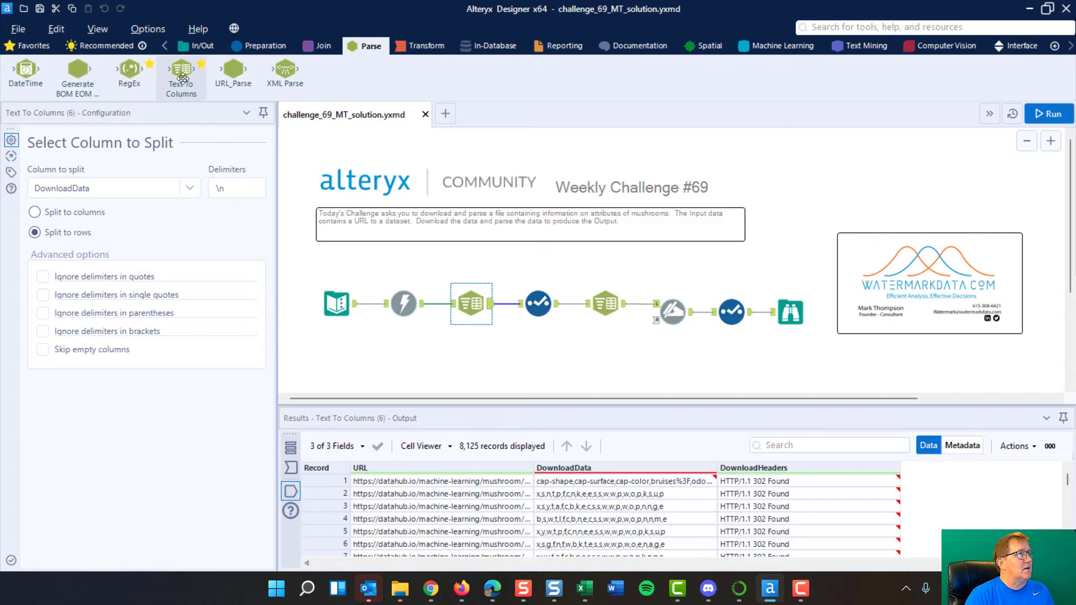
# - Confirm DownloadData splits to rows on \n and view the 8,125-record output
pyautogui.click(240, 190)
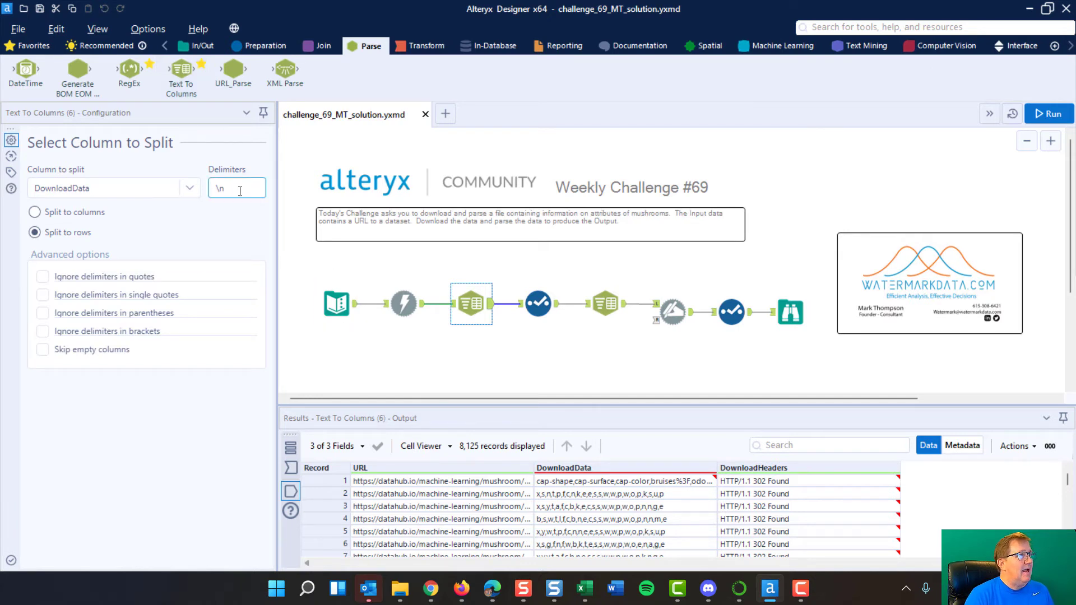
pyautogui.doubleClick(239, 190)
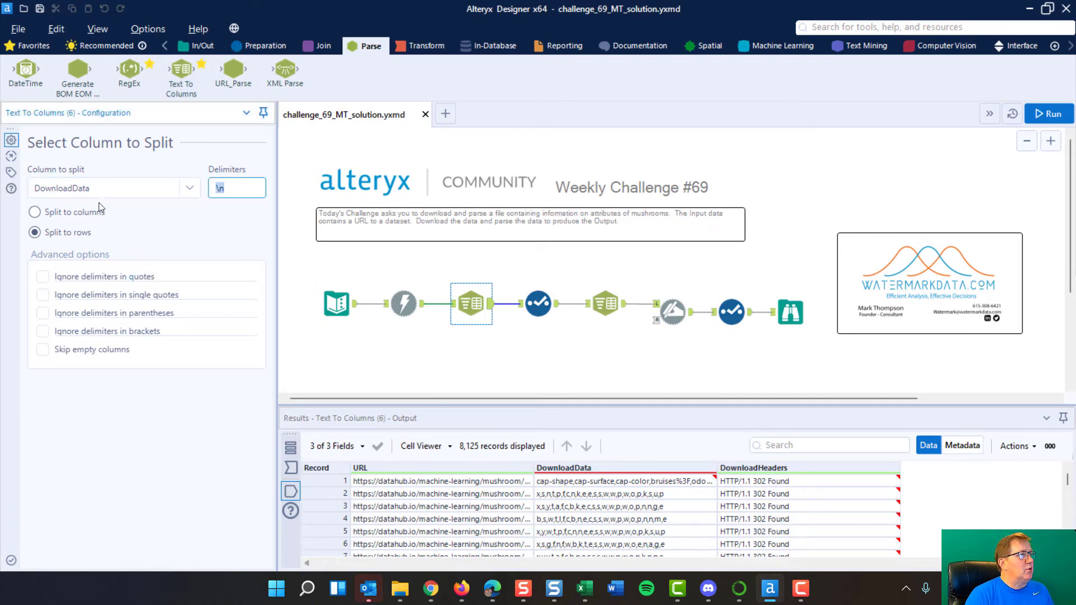
pyautogui.click(191, 190)
pyautogui.click(192, 193)
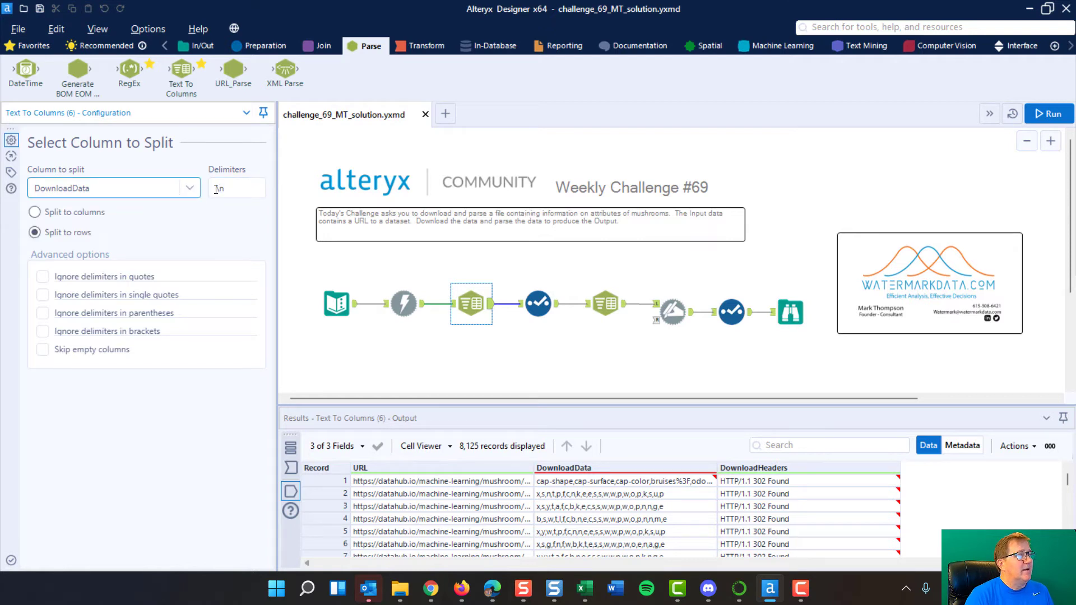
pyautogui.moveTo(216, 189)
pyautogui.mouseDown()
pyautogui.moveTo(182, 181)
pyautogui.moveTo(235, 192)
pyautogui.mouseUp()
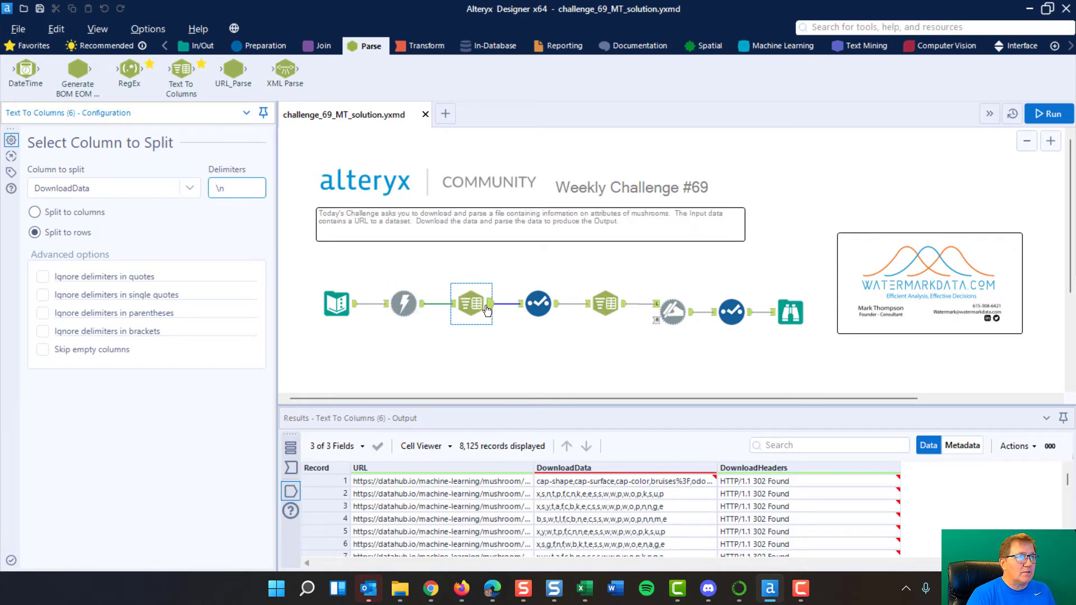
pyautogui.click(454, 305)
pyautogui.click(454, 305)
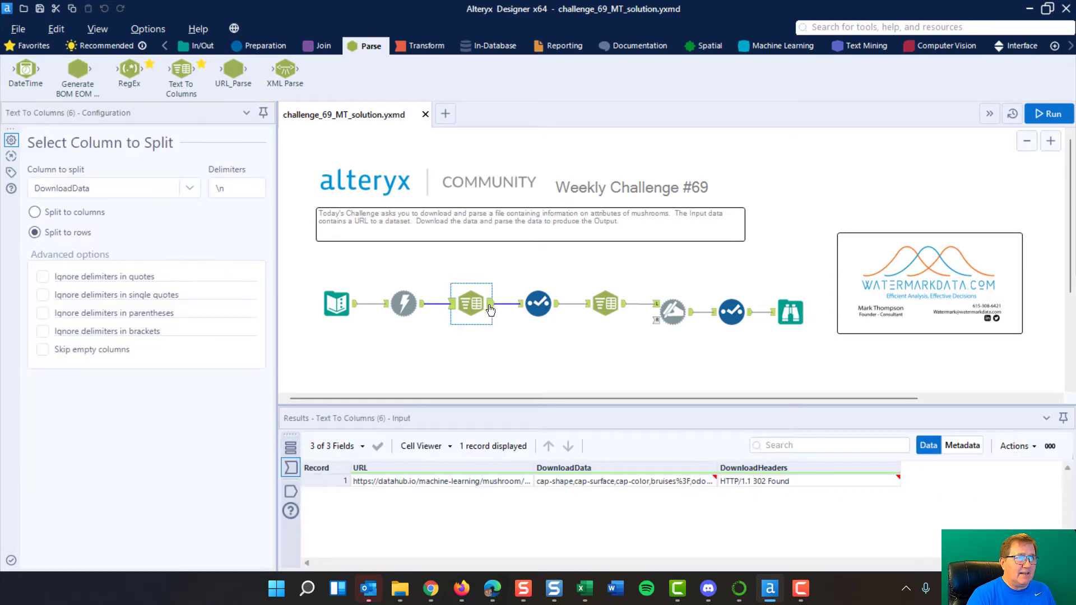
pyautogui.click(490, 310)
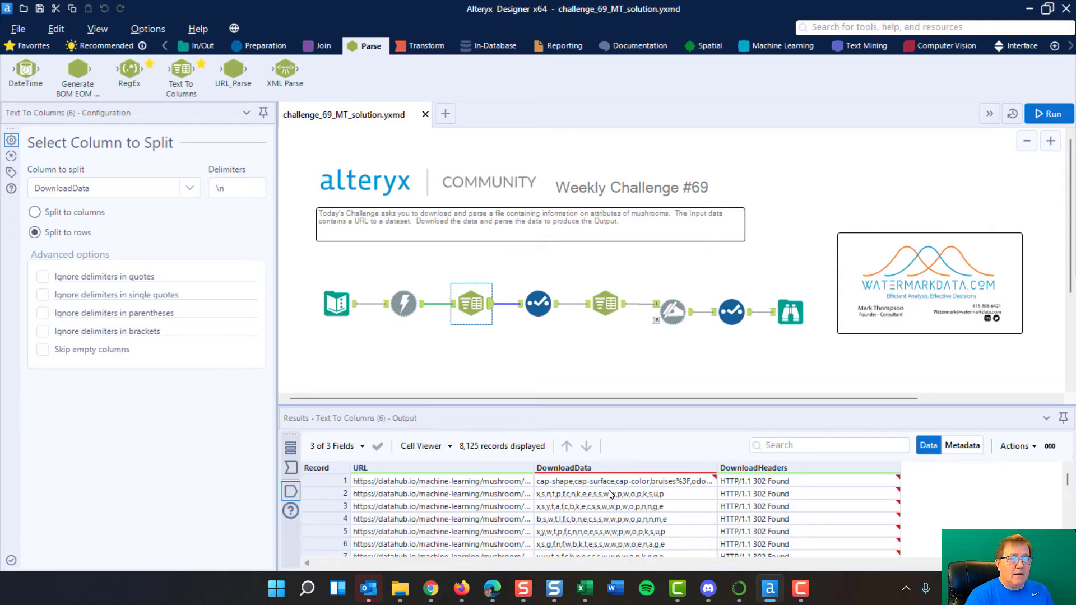
# - In the Select tool, uncheck URL so only DownloadData is kept
pyautogui.click(538, 295)
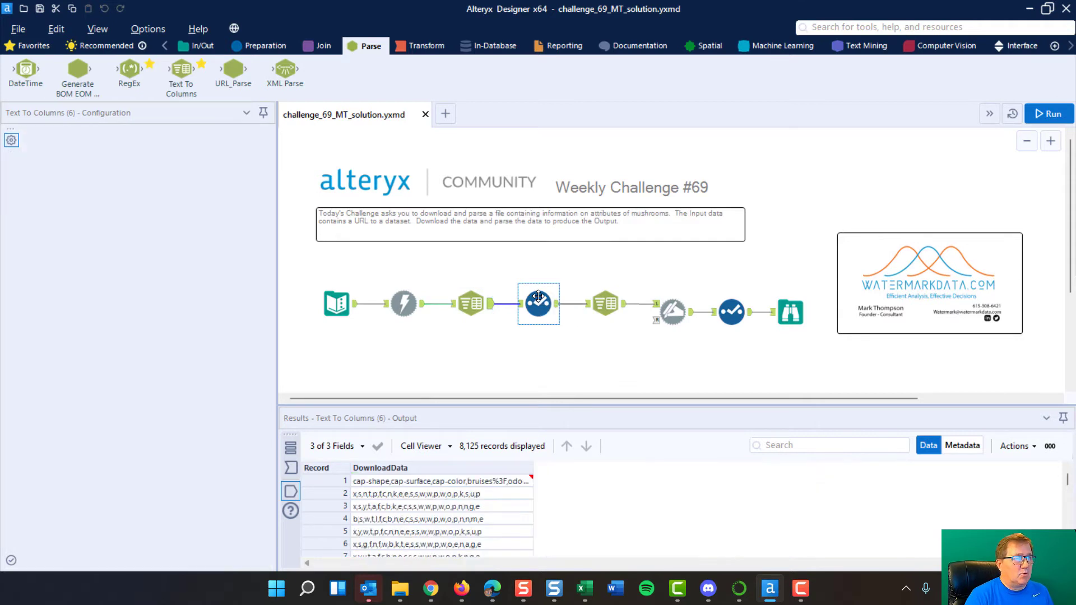
pyautogui.click(51, 172)
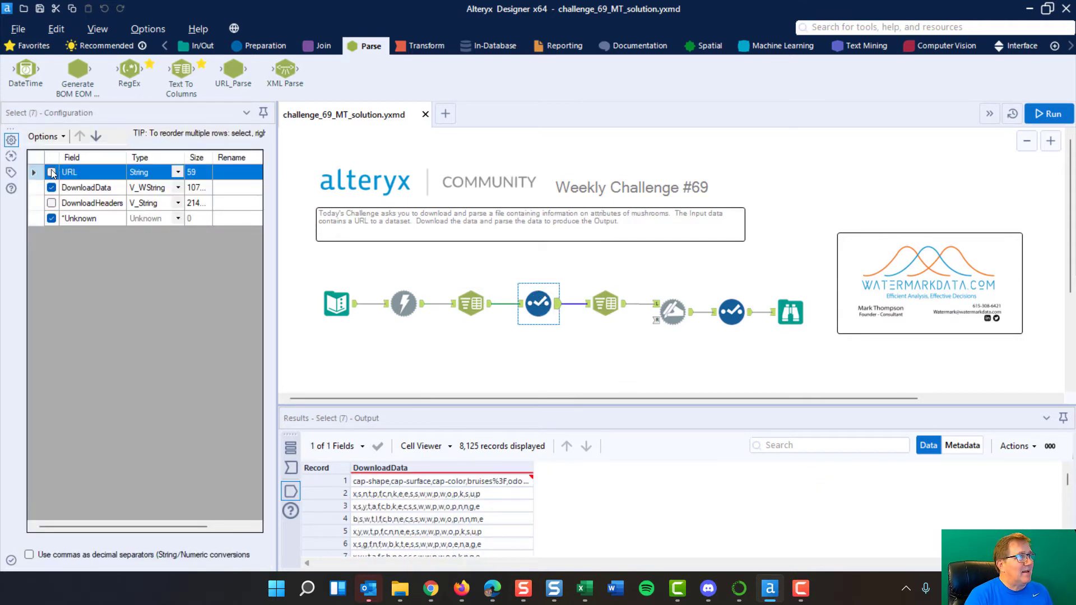
# - Check the comma split into 23 columns and inspect record 1 holding the header names
pyautogui.click(600, 303)
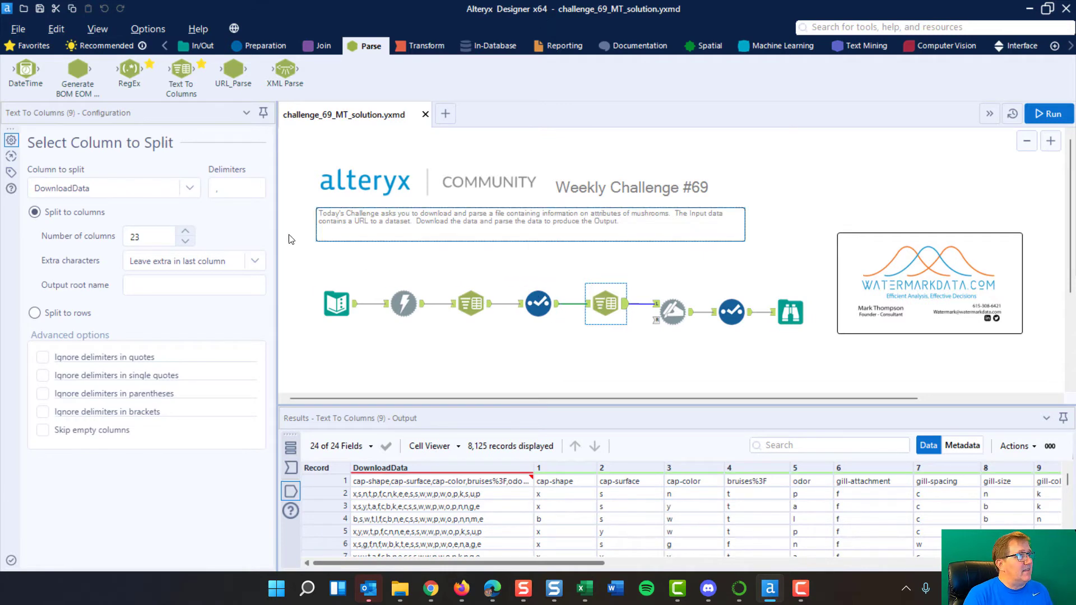
pyautogui.click(230, 189)
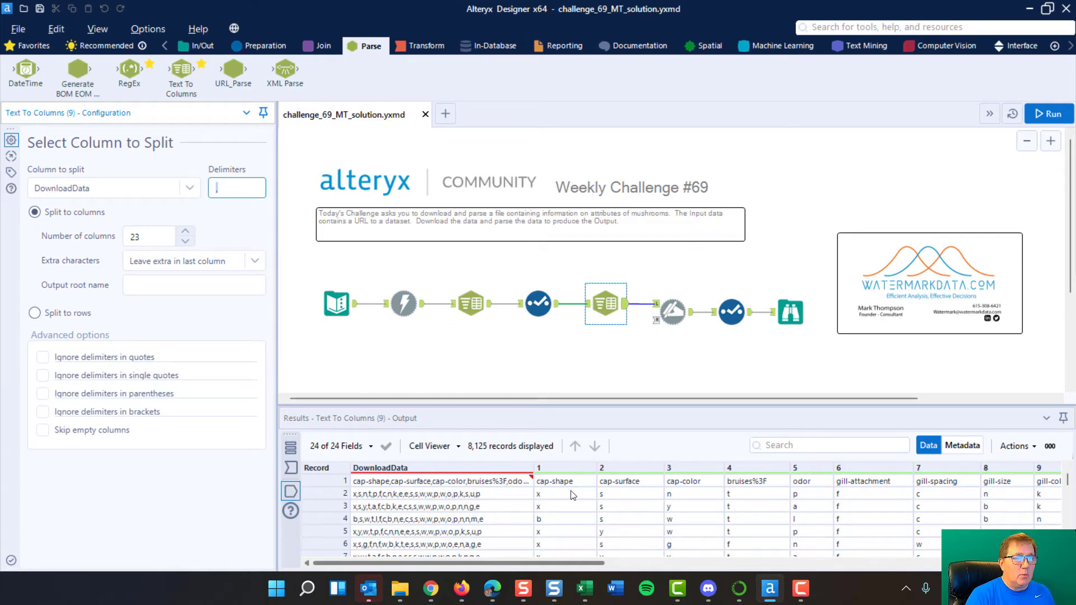
pyautogui.moveTo(548, 562); pyautogui.dragTo(391, 502)
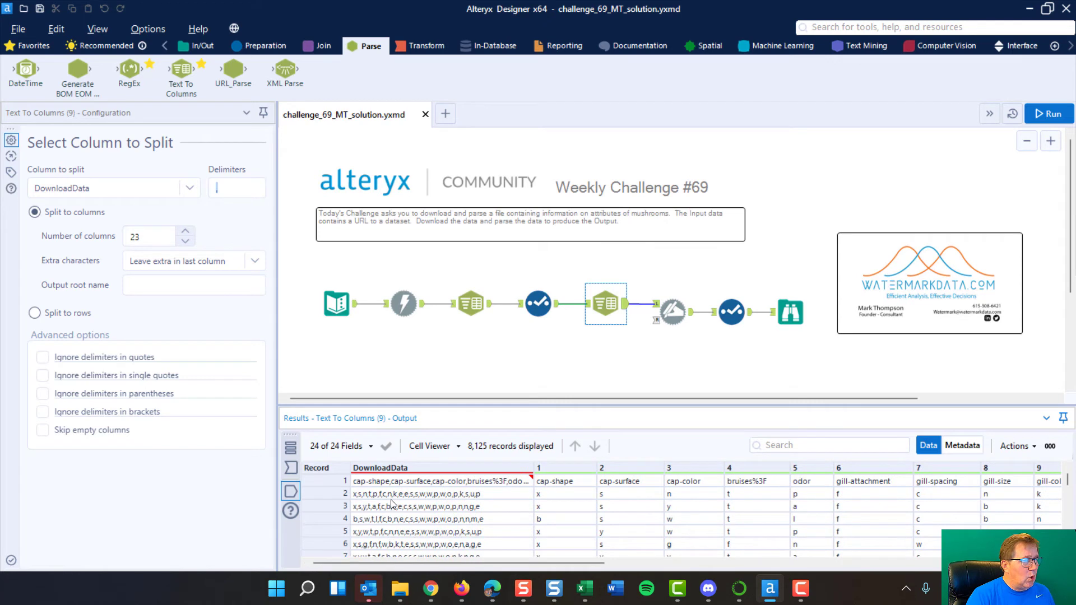
pyautogui.click(318, 480)
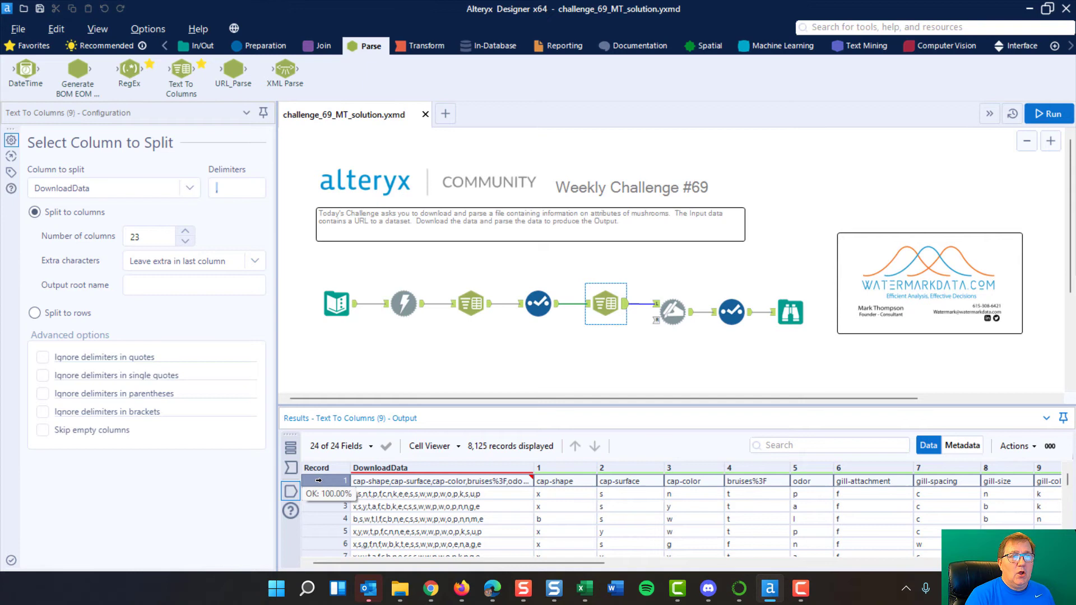
pyautogui.click(672, 311)
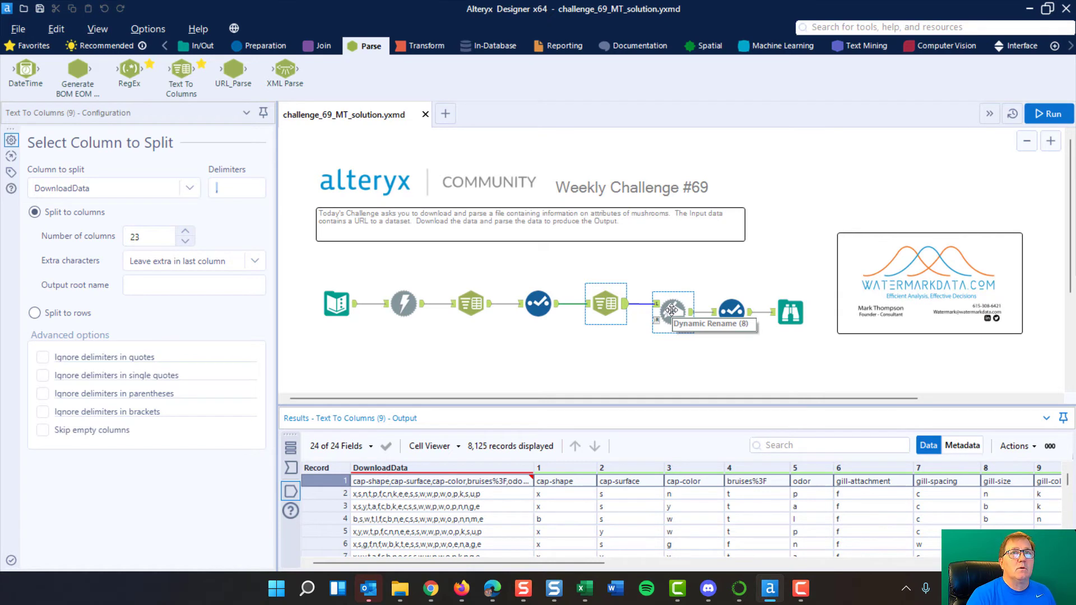
# - Show the Developer tools and review Dynamic Rename's modes, keeping field names from the first row
pyautogui.click(671, 311)
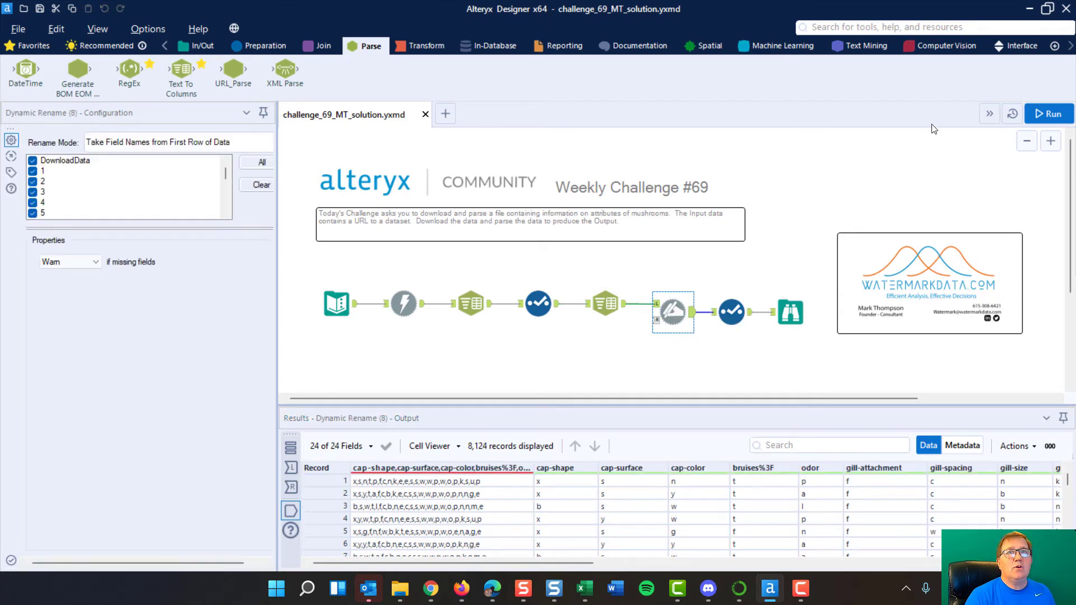
pyautogui.moveTo(1071, 48)
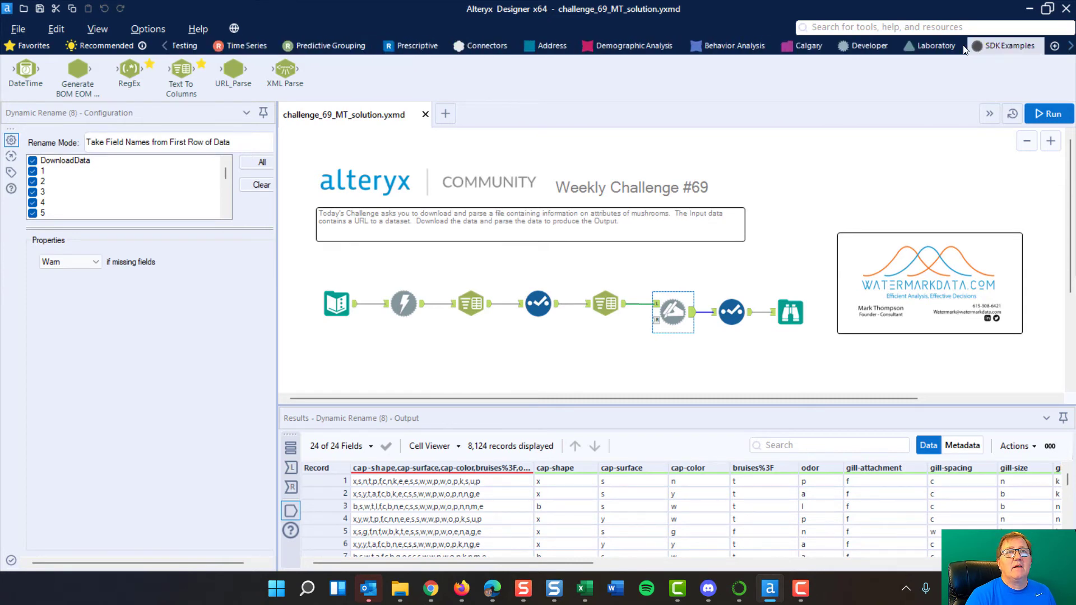
pyautogui.click(870, 47)
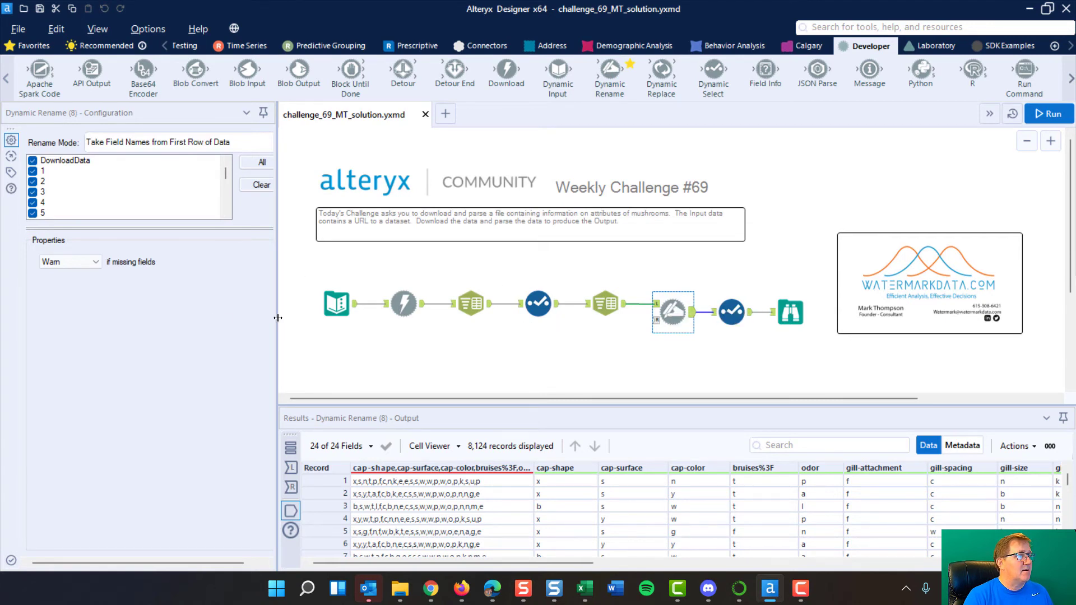
pyautogui.moveTo(278, 317); pyautogui.dragTo(364, 309)
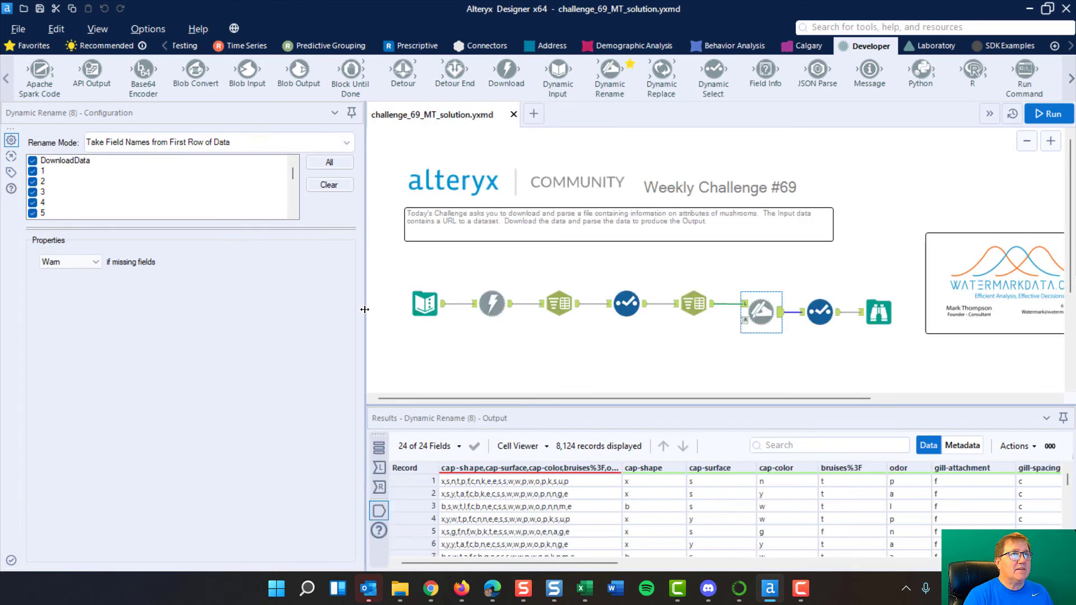
pyautogui.click(346, 146)
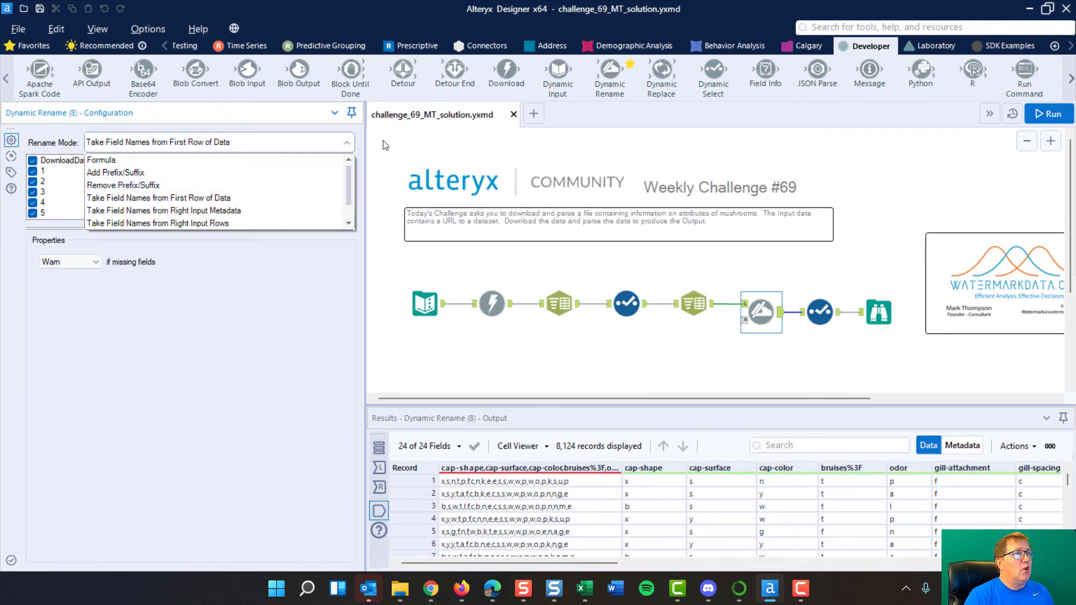
pyautogui.click(804, 336)
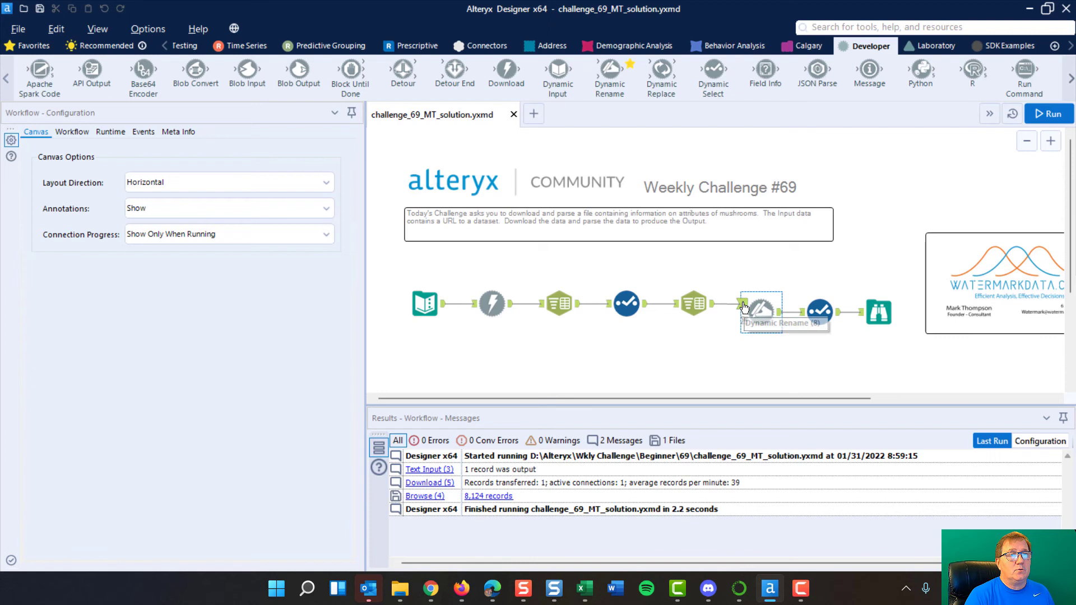
# - Compare Dynamic Rename's input with its output of cap-shape, cap-surface, cap-color headers over 8,124 records
pyautogui.click(759, 307)
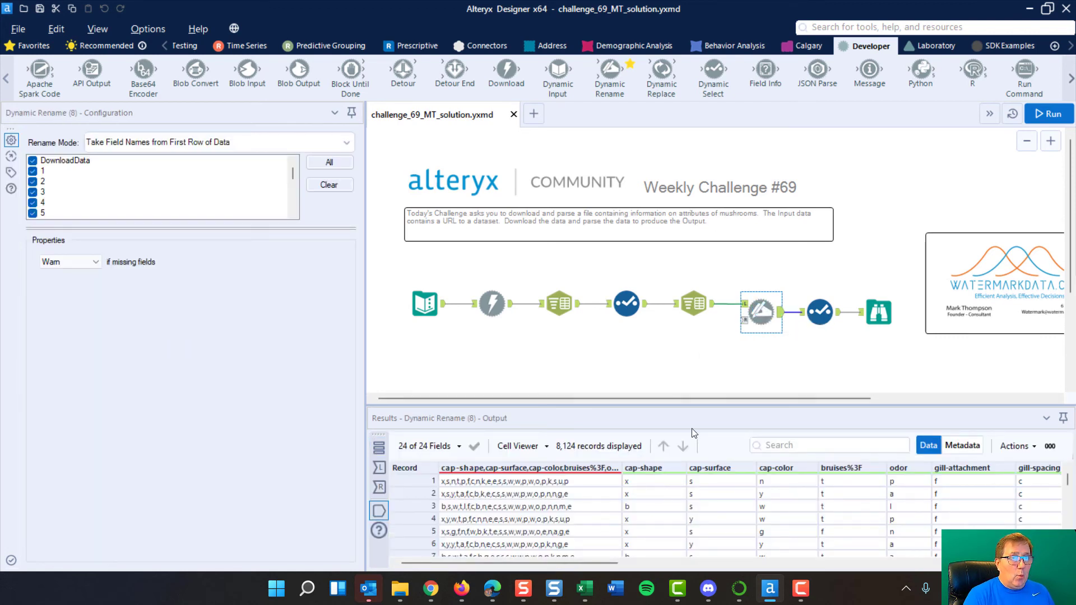
pyautogui.click(744, 306)
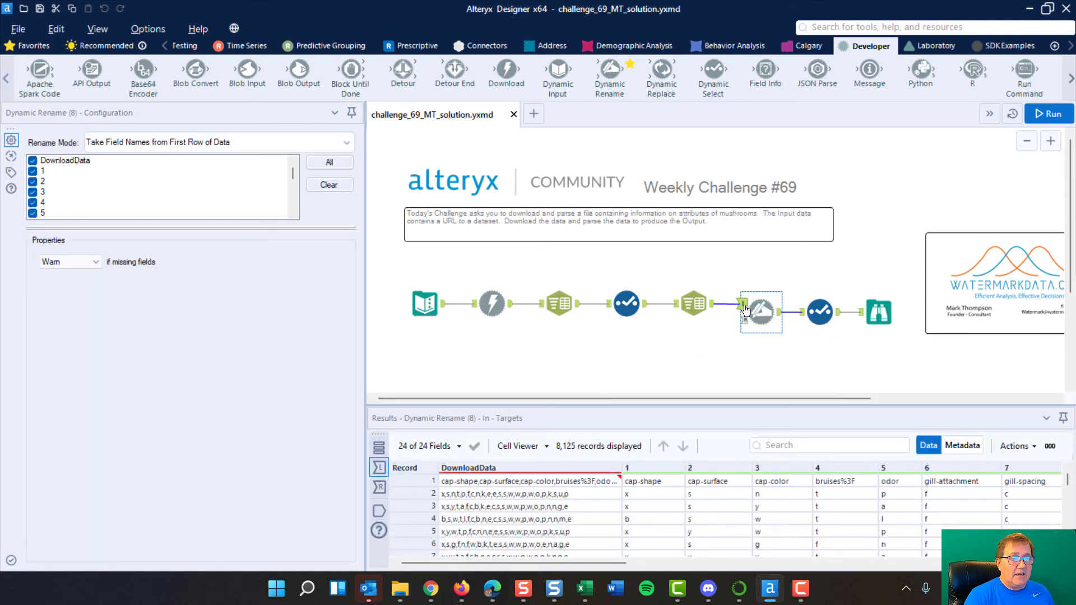
pyautogui.click(409, 478)
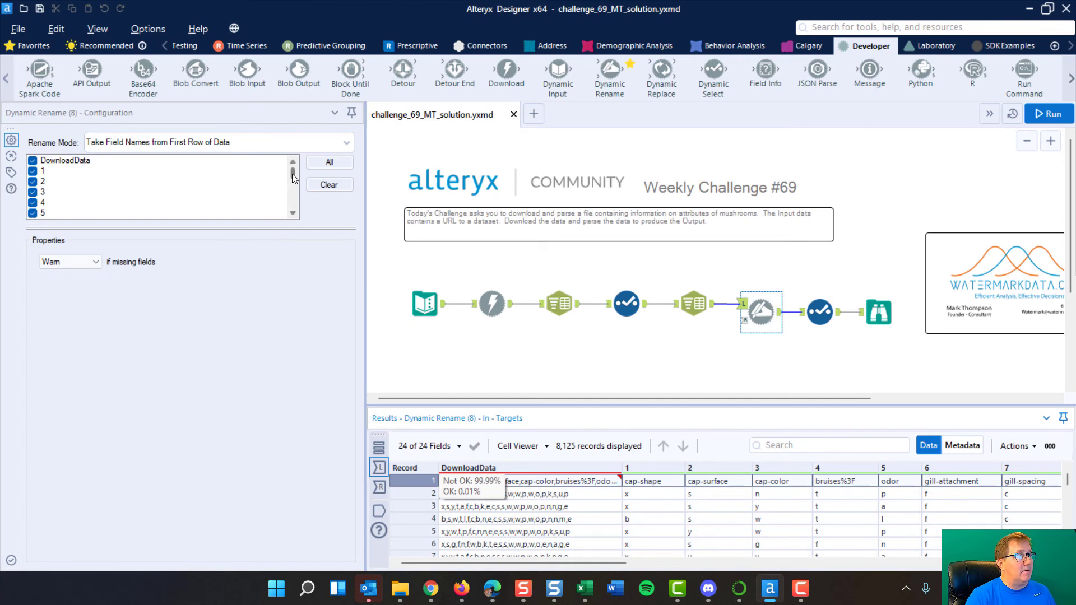
pyautogui.moveTo(292, 177)
pyautogui.mouseDown()
pyautogui.moveTo(293, 209)
pyautogui.moveTo(296, 174)
pyautogui.mouseUp()
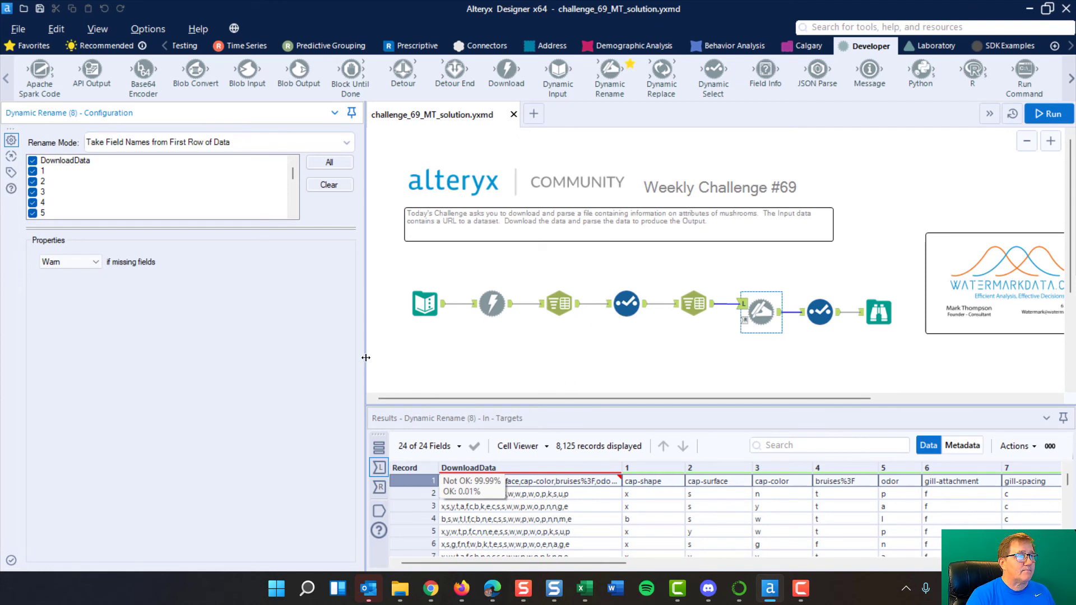
pyautogui.moveTo(366, 358); pyautogui.dragTo(196, 357)
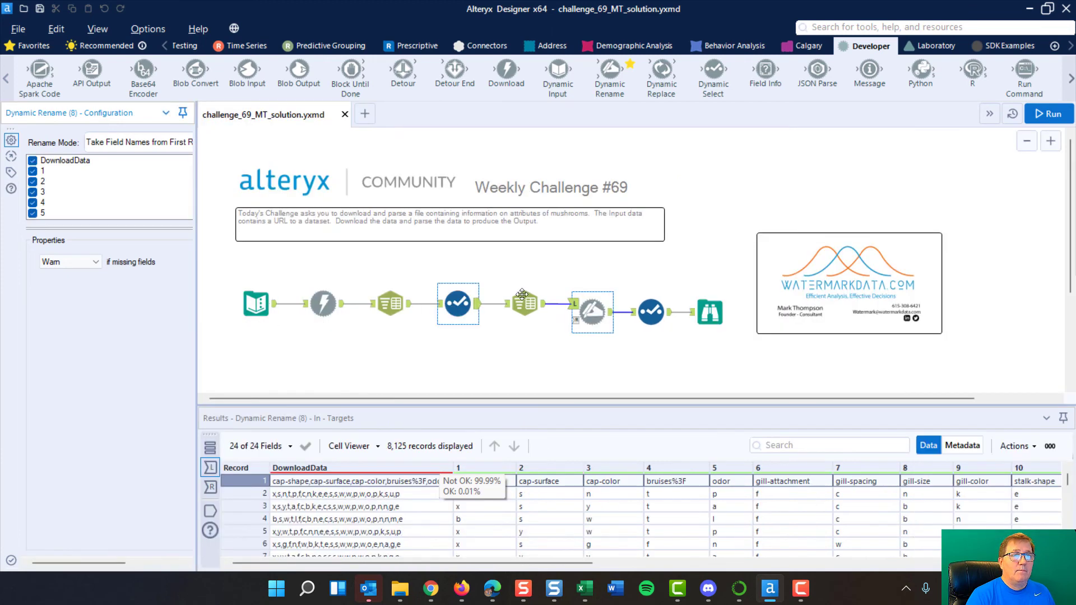
pyautogui.click(612, 314)
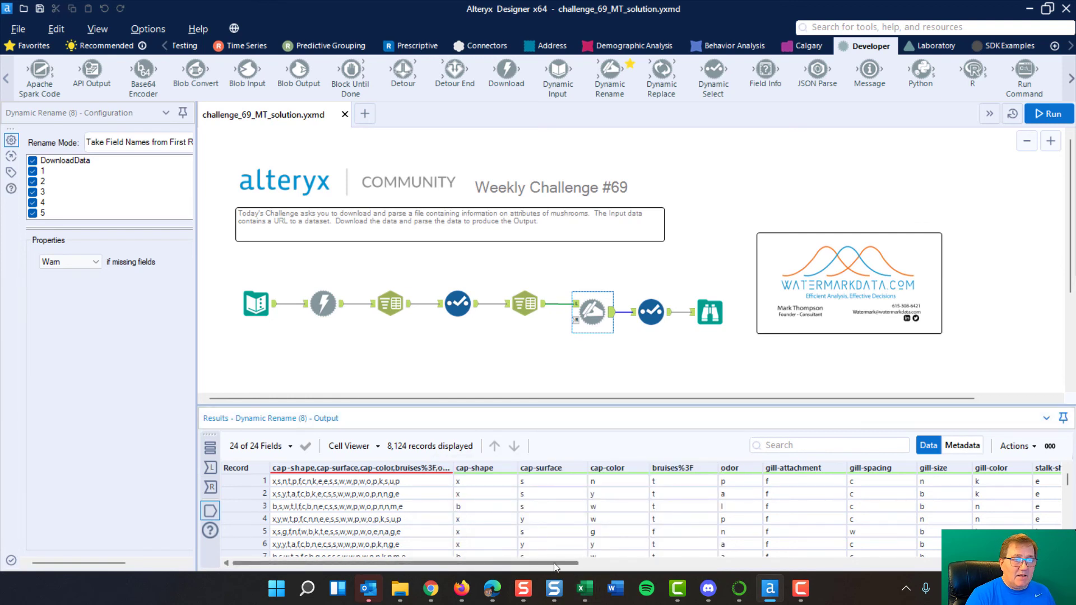
pyautogui.moveTo(554, 563); pyautogui.dragTo(533, 544)
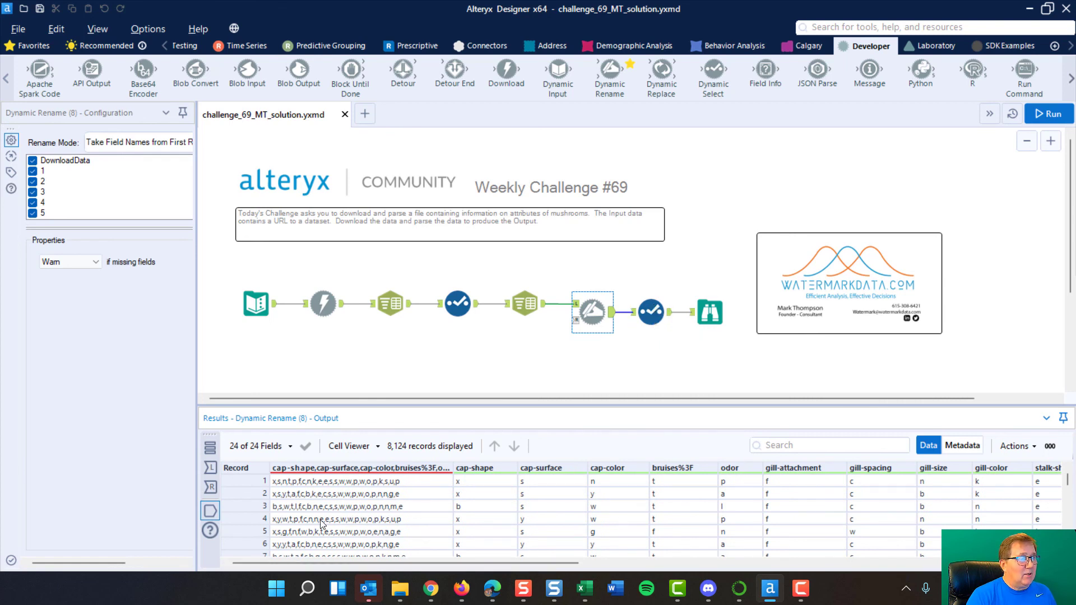
# - Check the final Select's field list and browse the 23-field, 8,124-record table with its profile
pyautogui.click(650, 311)
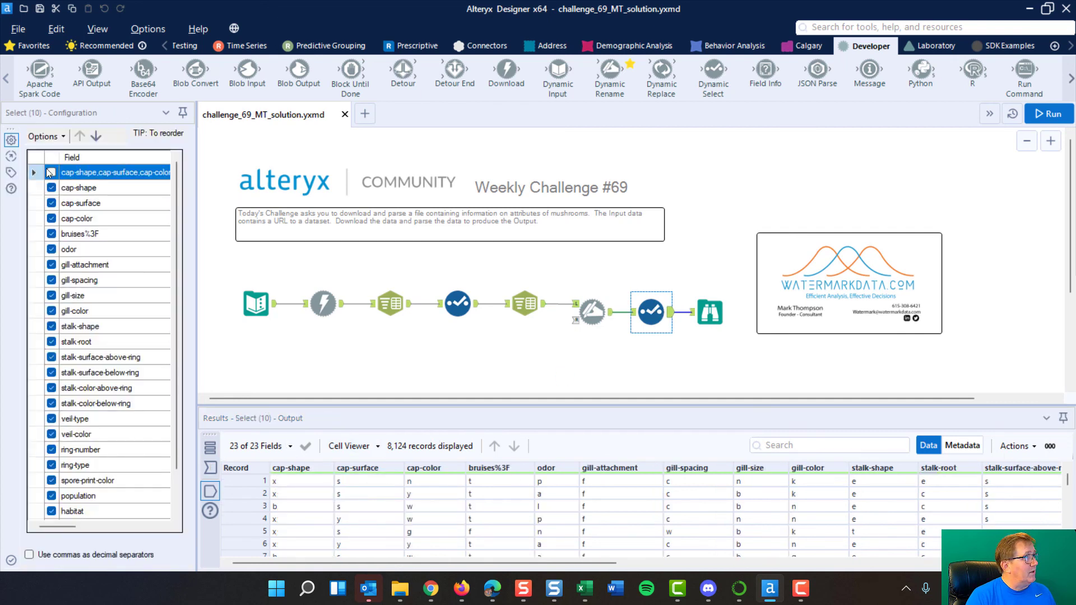
pyautogui.click(716, 316)
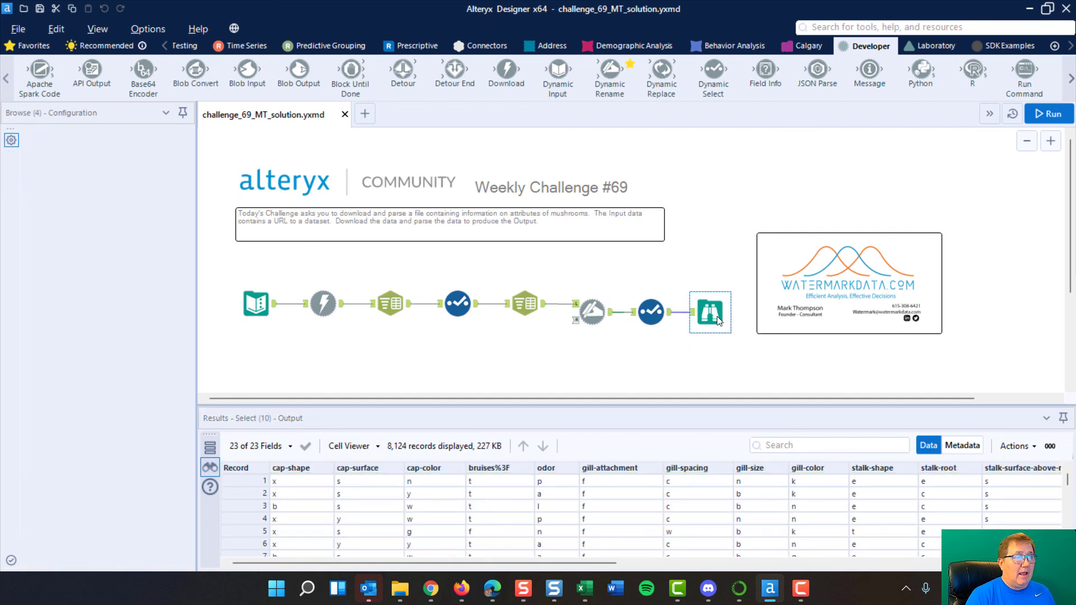